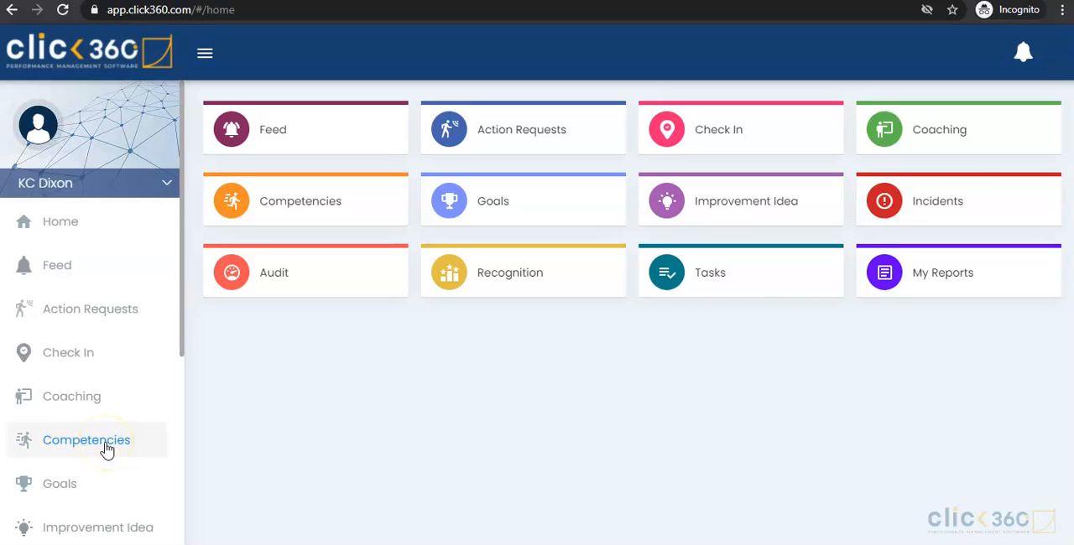
Step: Open the Competencies page and filter it with My Preference set to All
click(106, 450)
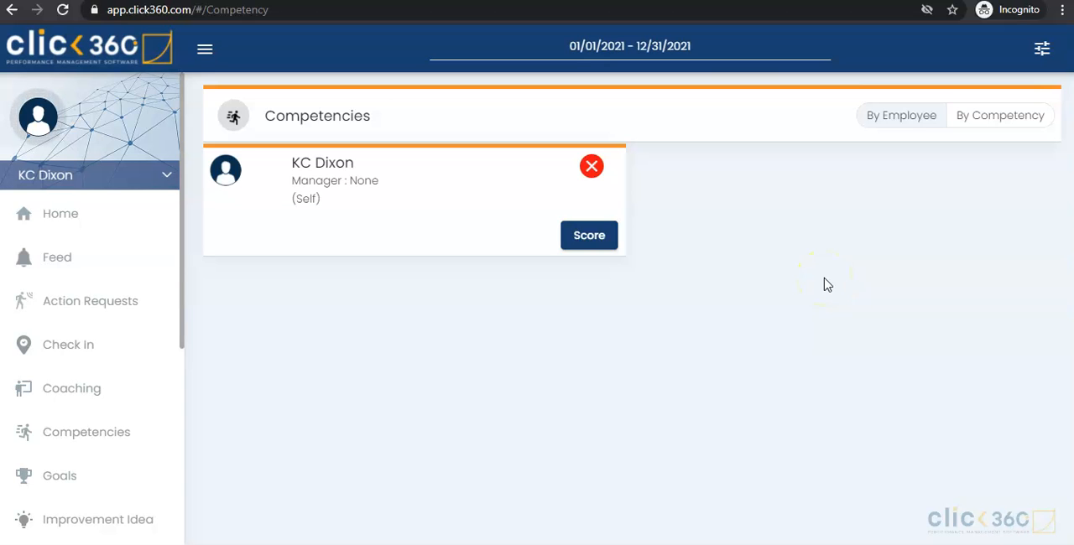
click(1041, 52)
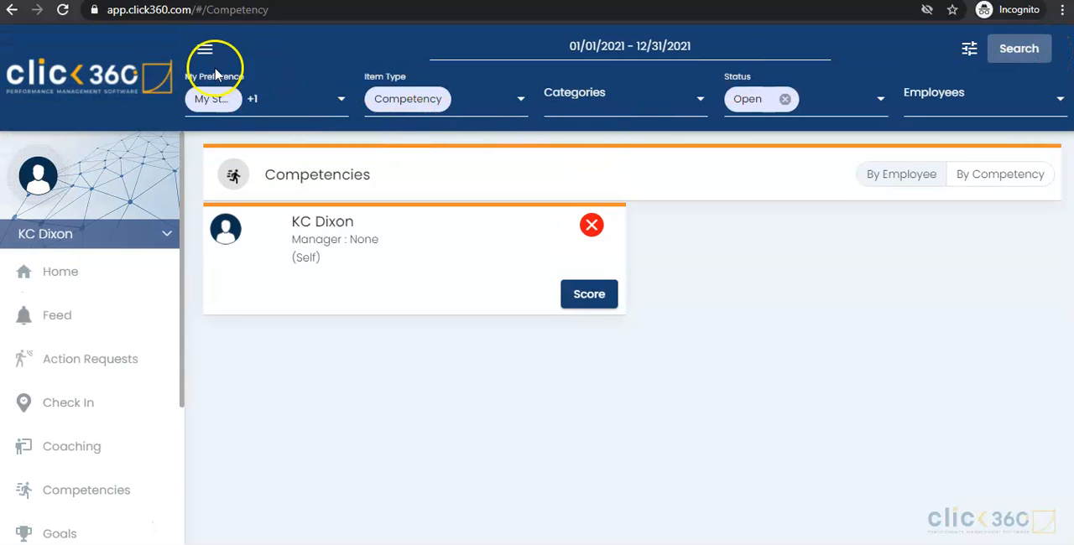
click(281, 101)
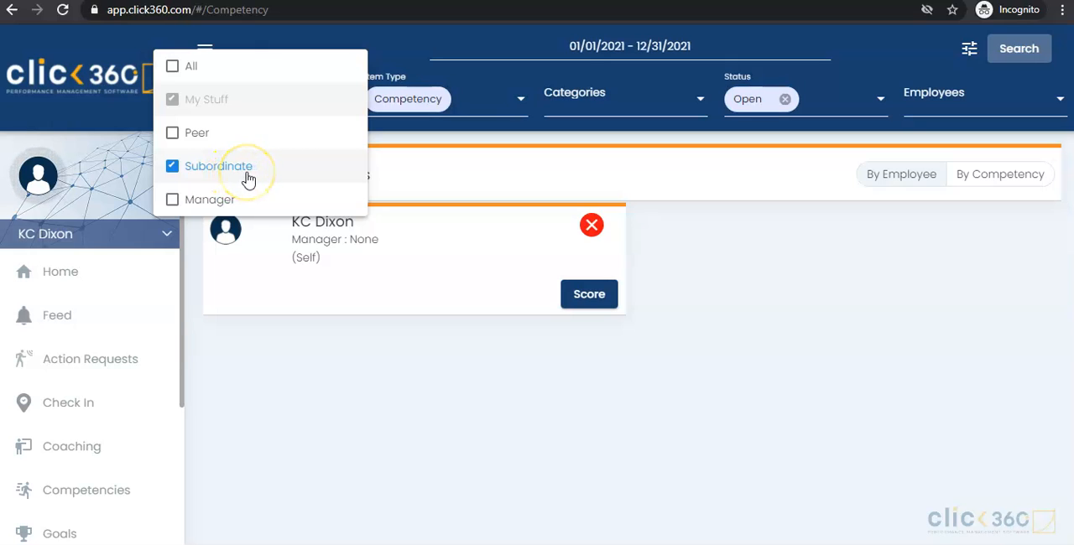
click(234, 74)
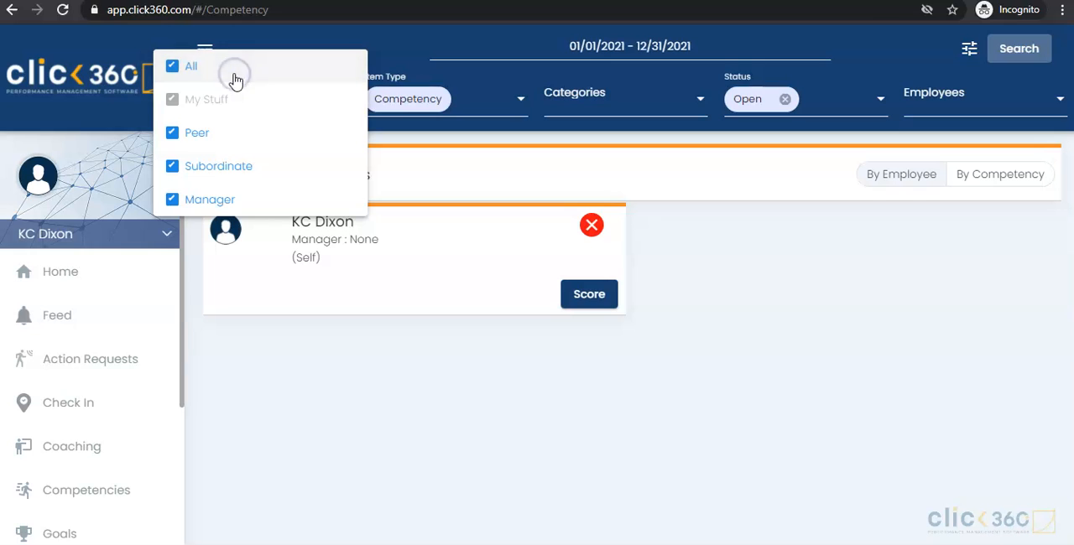
click(1017, 55)
click(1017, 55)
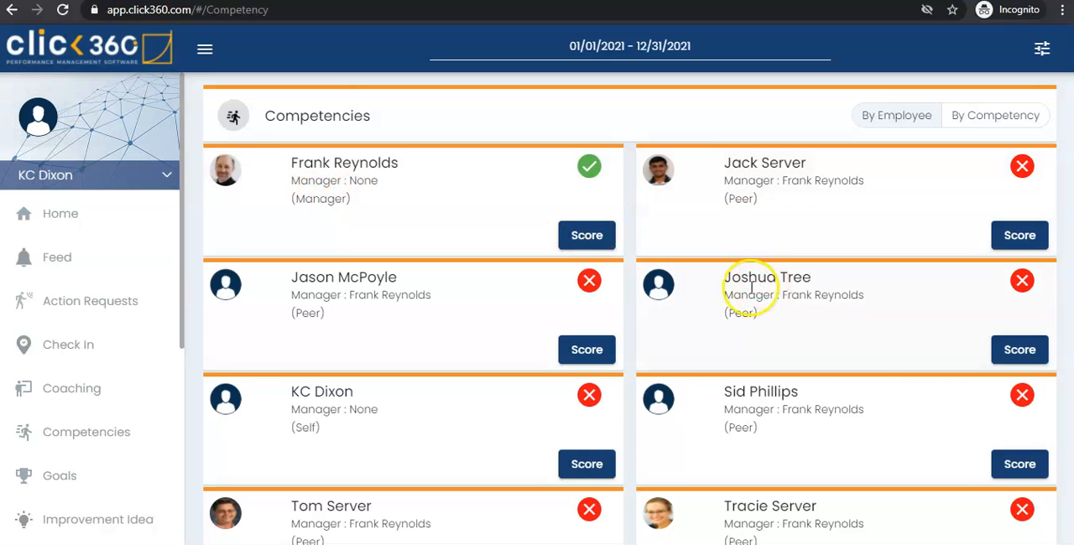
Step: Review the unscored competency lists of the manager and of the peer listed directly below the manager
scroll(751, 287, down, 1)
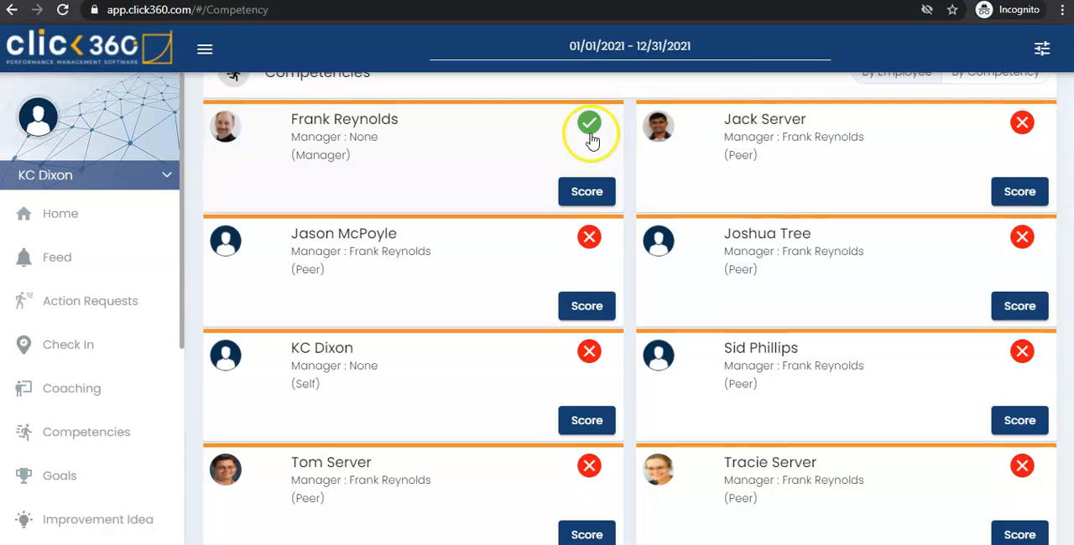
click(587, 192)
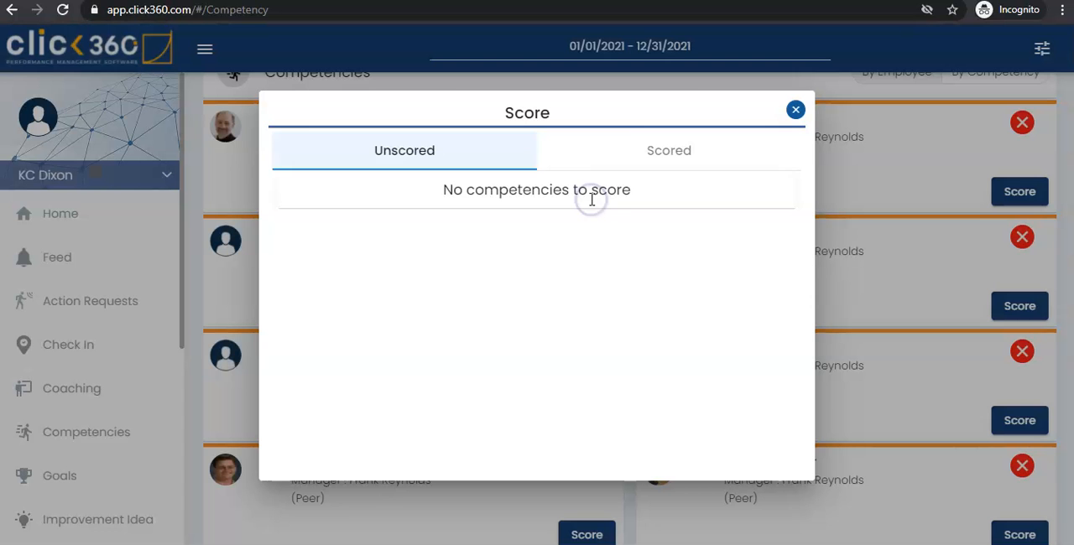
click(795, 111)
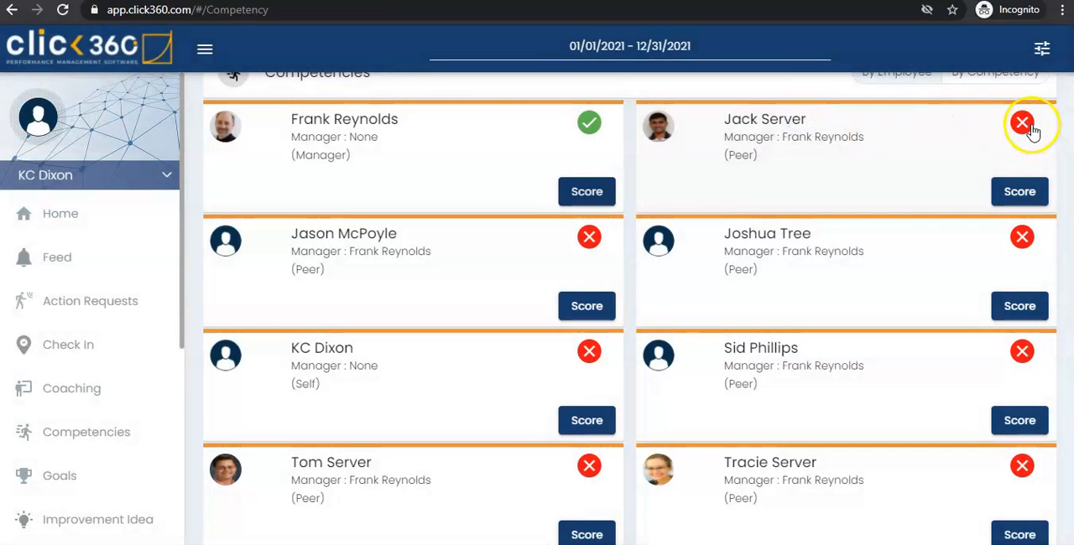
click(599, 308)
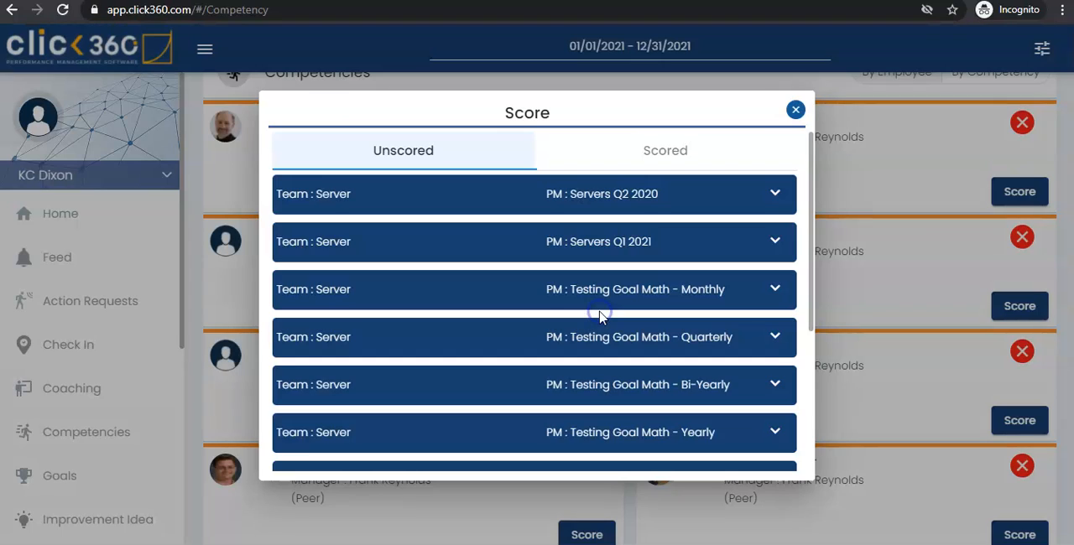
scroll(599, 312, down, 1)
scroll(599, 312, up, 1)
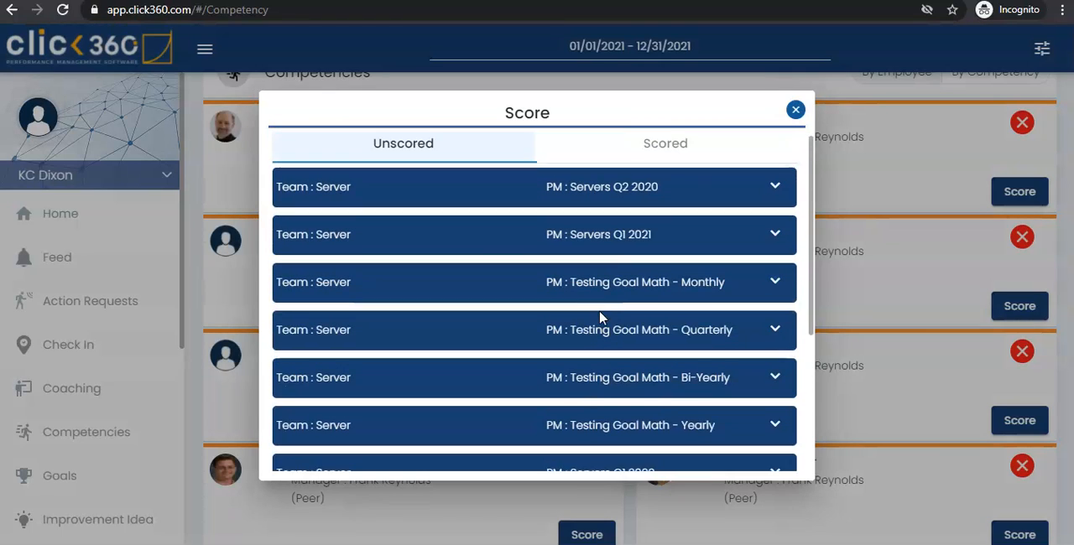
click(795, 112)
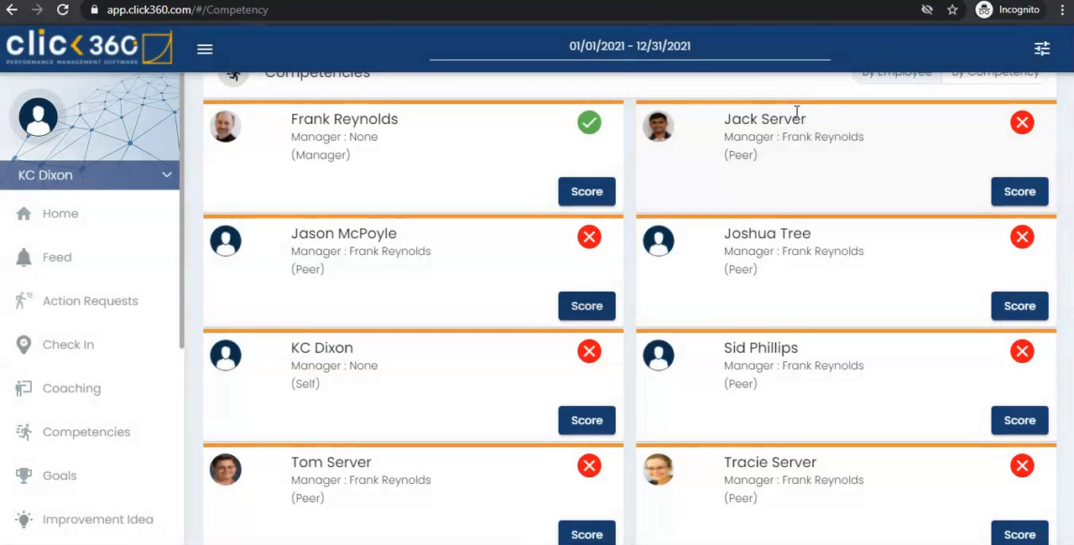
Step: Open the Customer Focus competency under Servers Q1 2021 from the self entry's unscored list
click(587, 422)
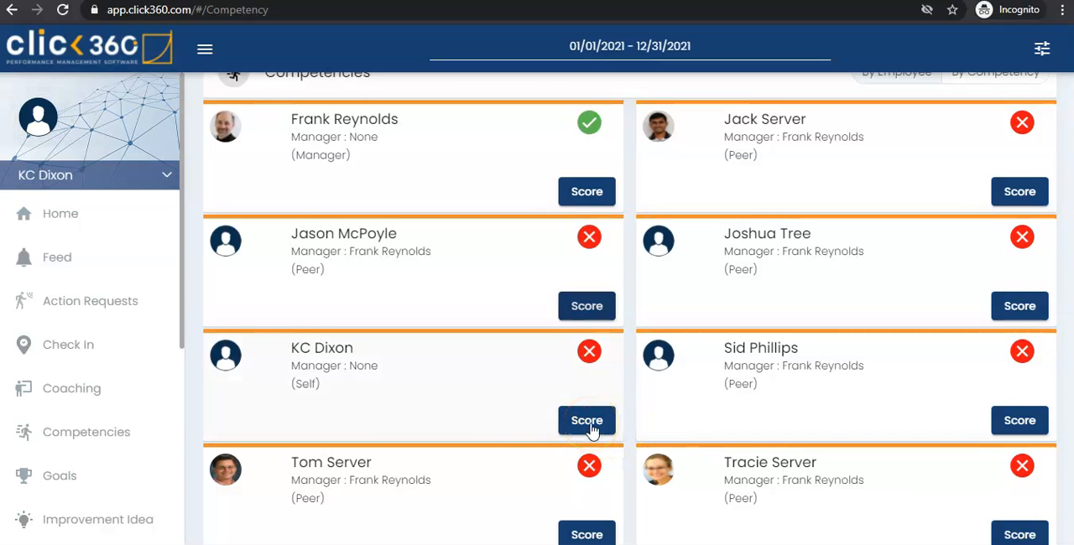
click(587, 421)
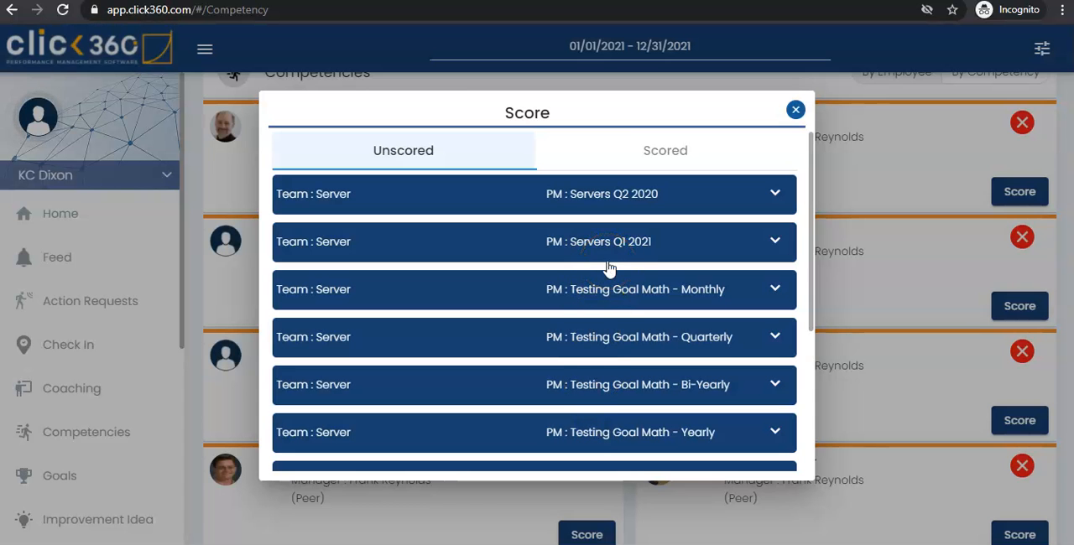
click(650, 249)
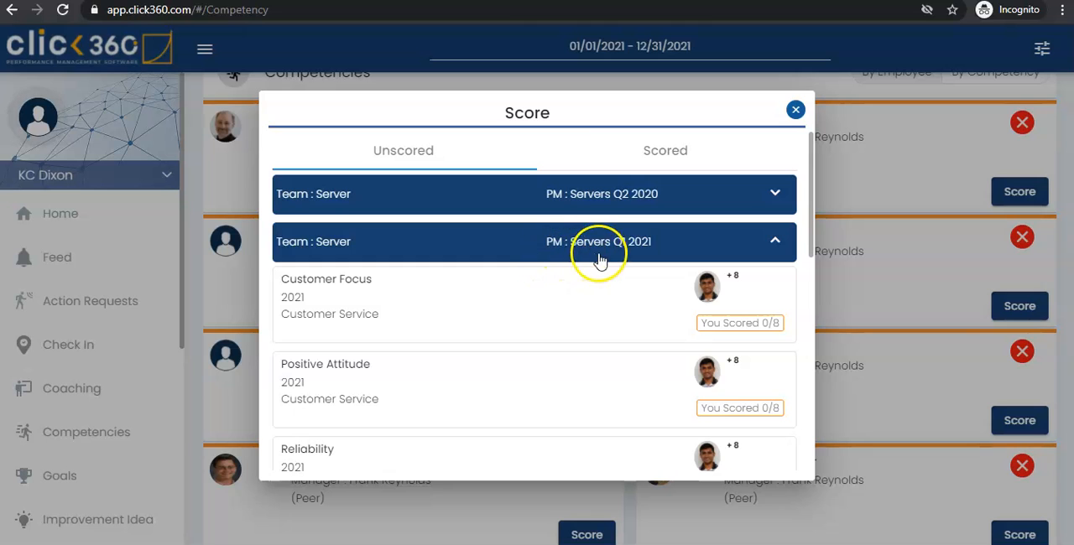
scroll(621, 255, down, 1)
scroll(621, 256, down, 3)
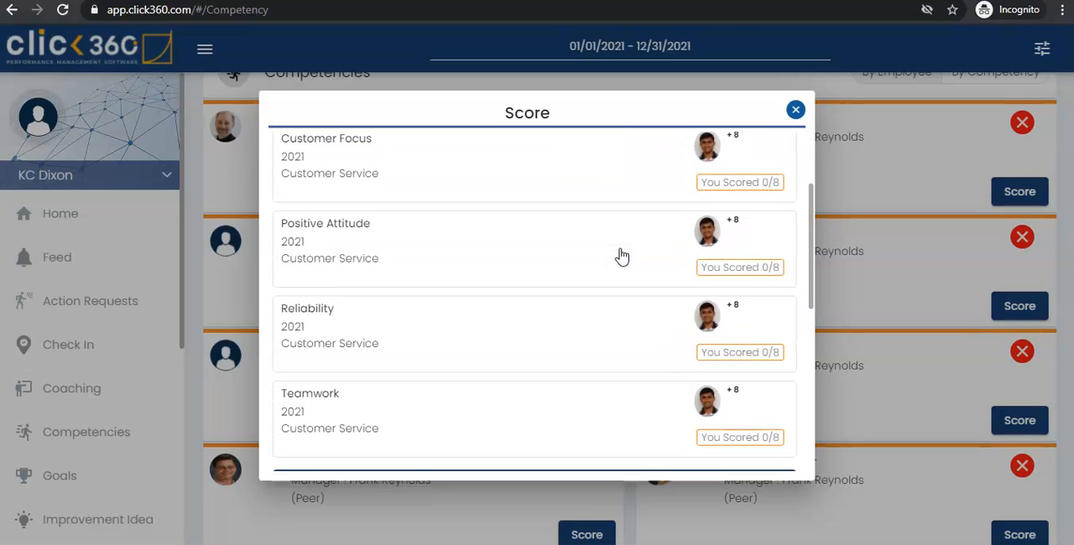
scroll(621, 256, up, 2)
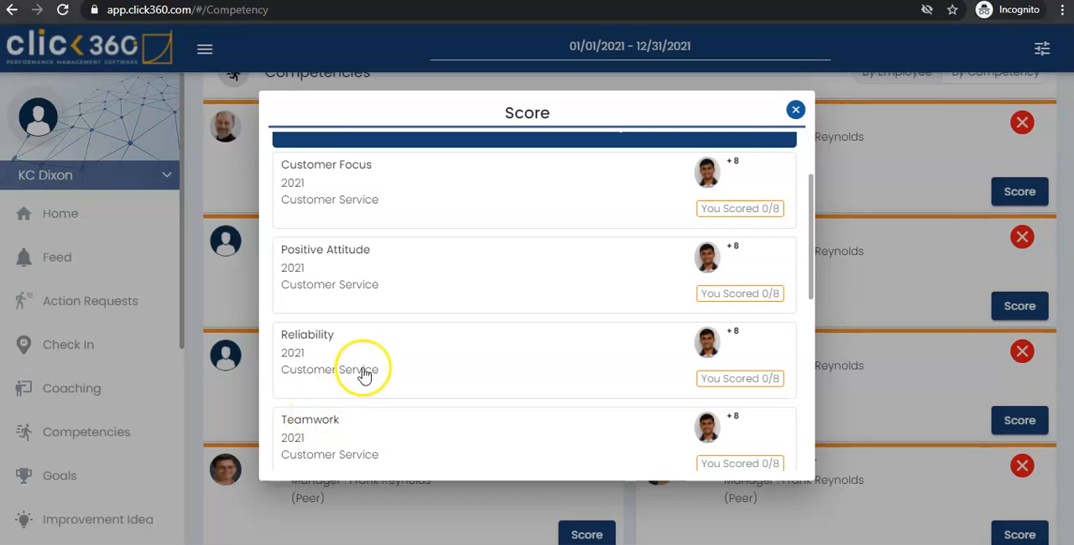
scroll(412, 302, up, 2)
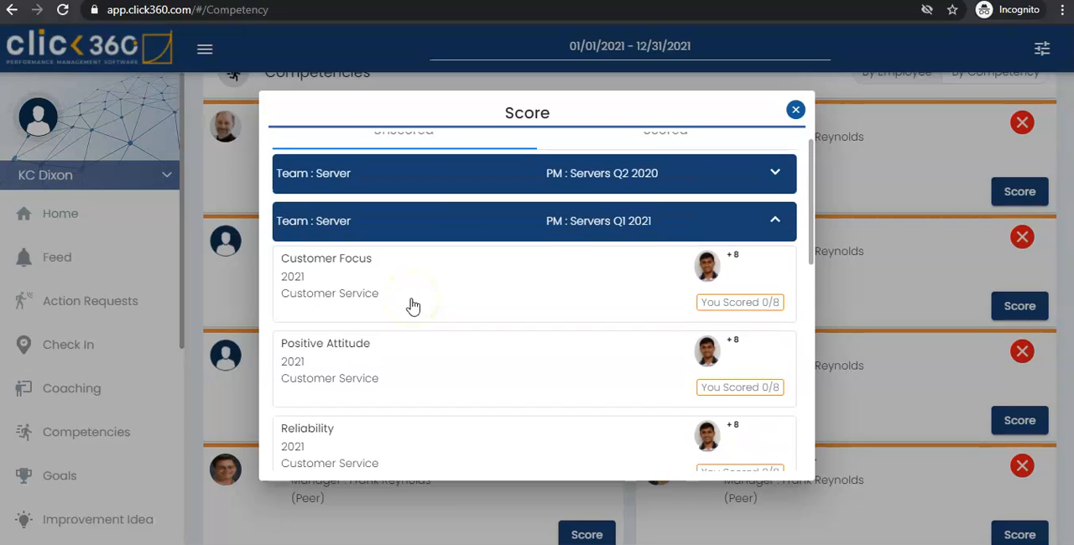
click(427, 274)
click(492, 304)
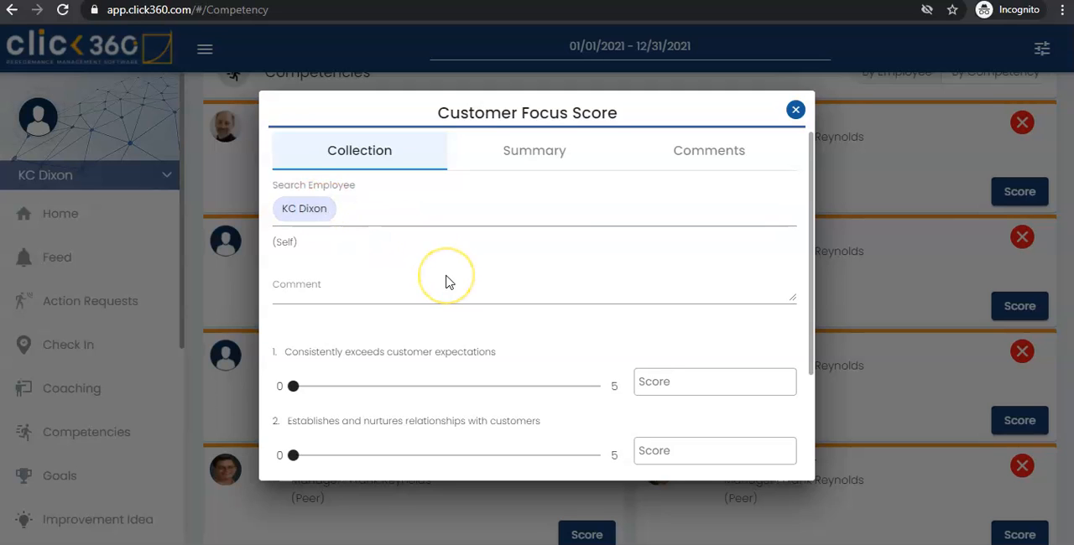
Step: Examine the Customer Focus score form, including its employee, comment and three criteria fields
scroll(448, 323, down, 1)
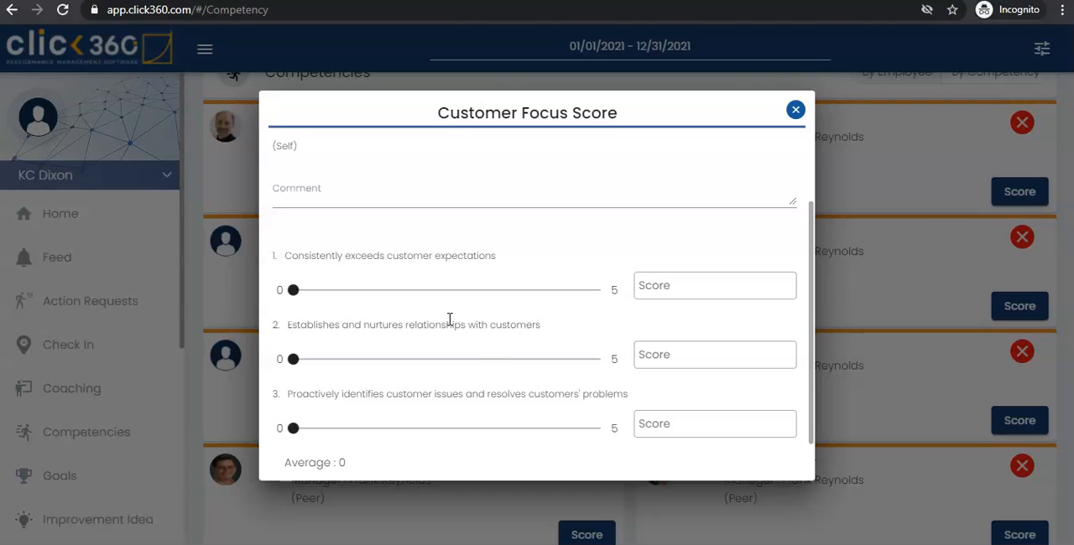
scroll(449, 320, up, 1)
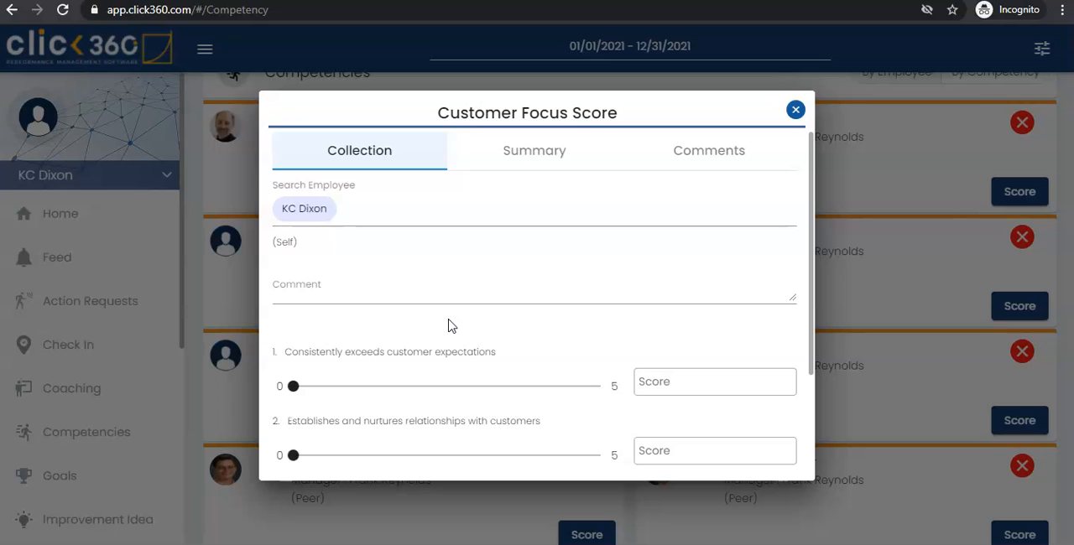
scroll(448, 326, down, 3)
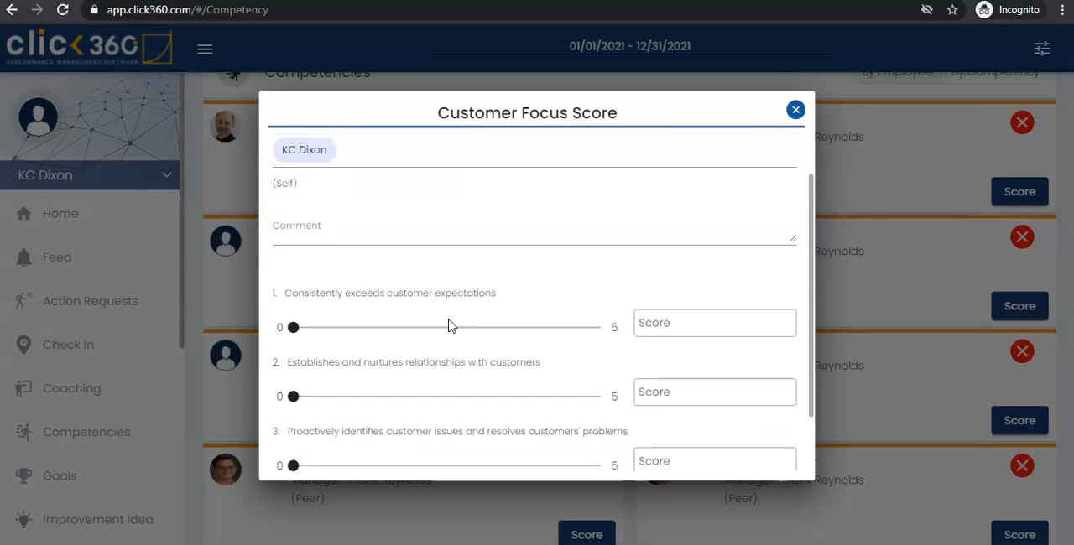
click(457, 285)
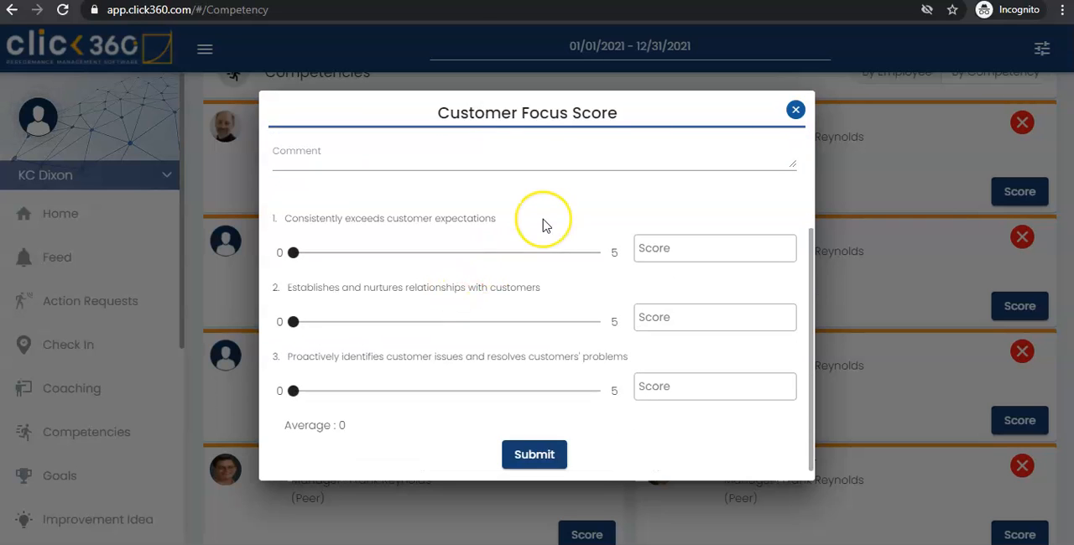
scroll(542, 223, up, 3)
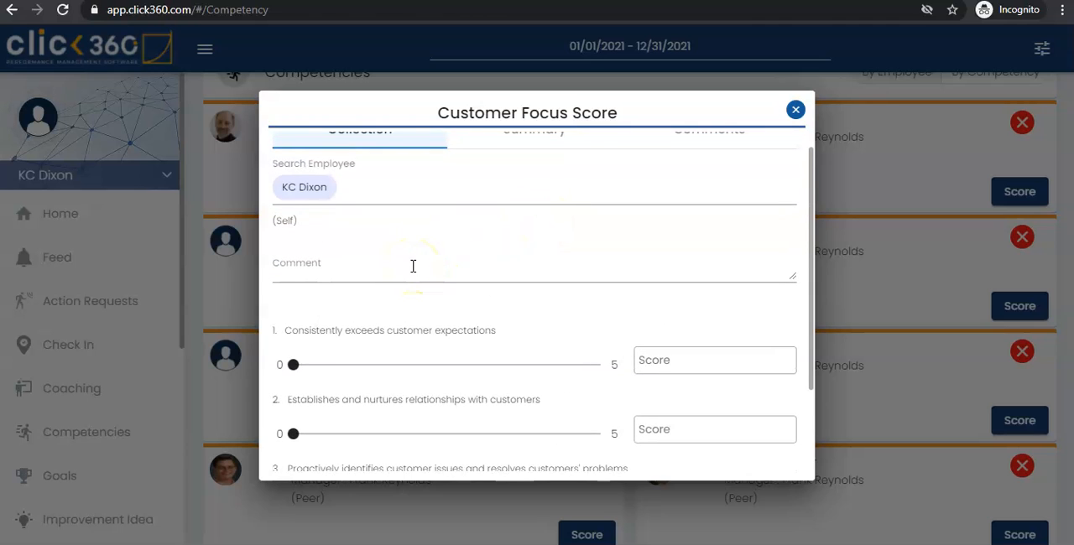
scroll(413, 265, down, 1)
click(332, 241)
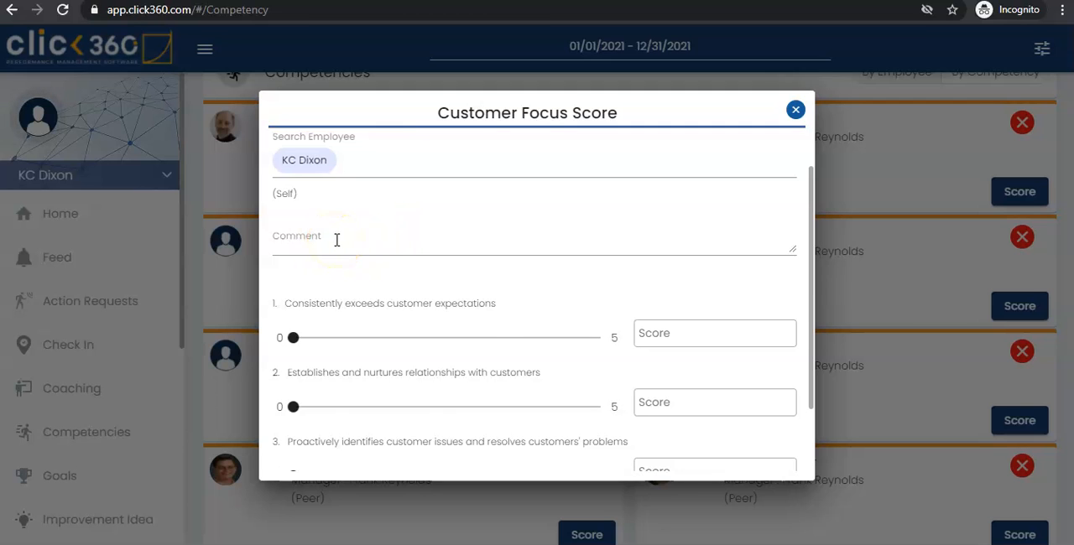
Step: Score the three Customer Focus criteria 4, 4.5 and 5 in order, submit the self-assessment and close the score list
scroll(491, 319, down, 1)
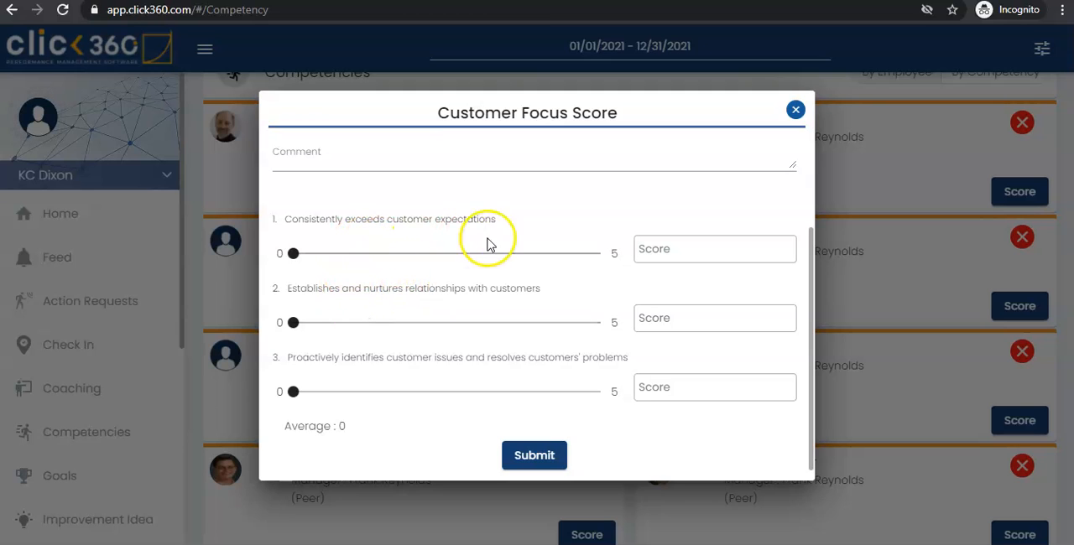
click(596, 254)
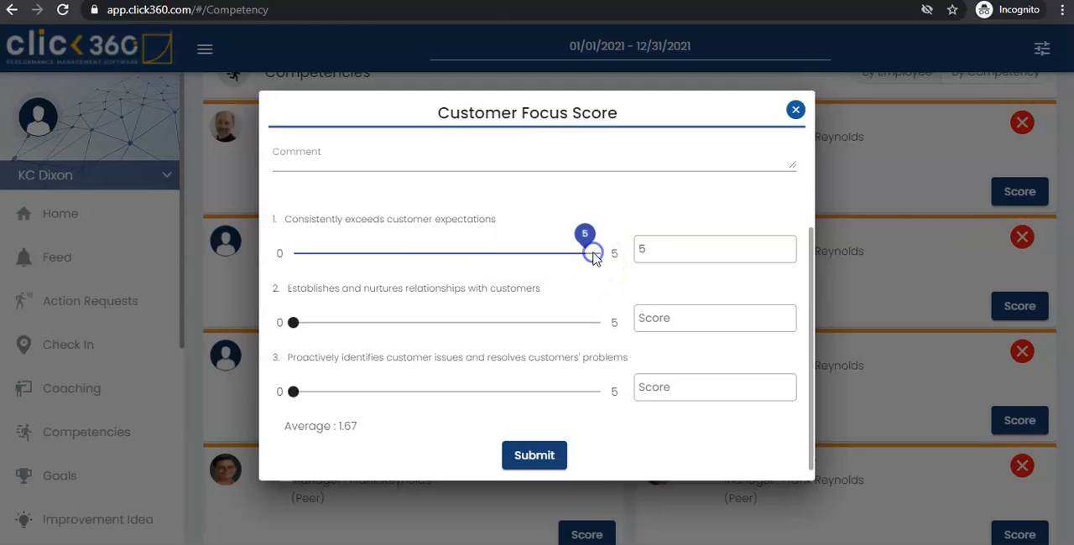
click(532, 255)
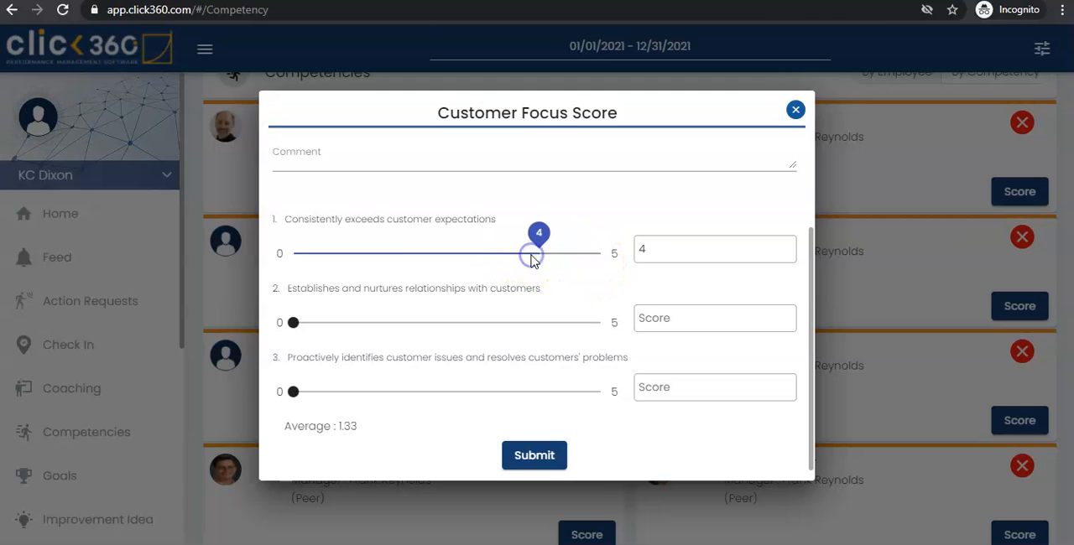
click(568, 324)
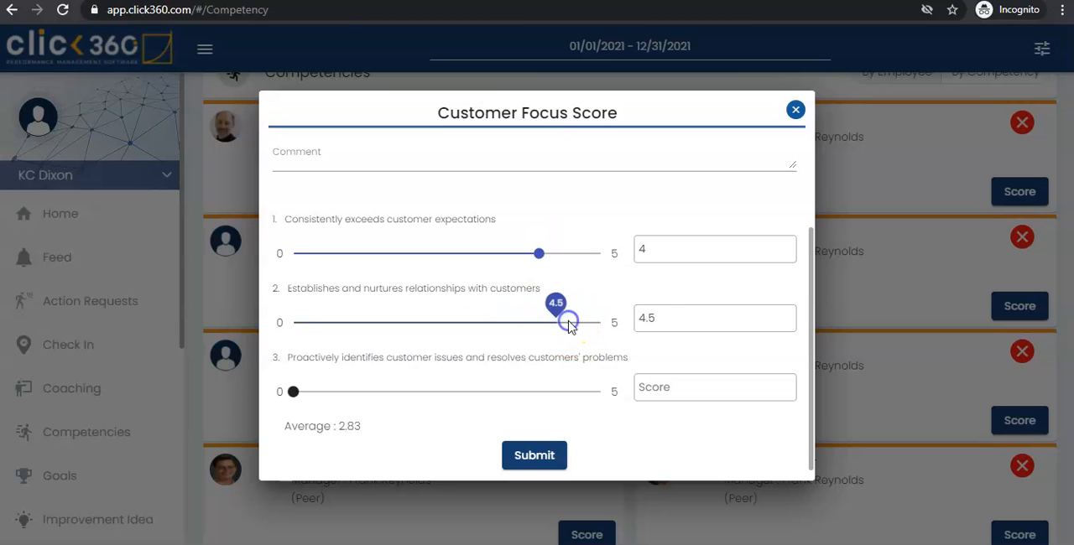
click(602, 392)
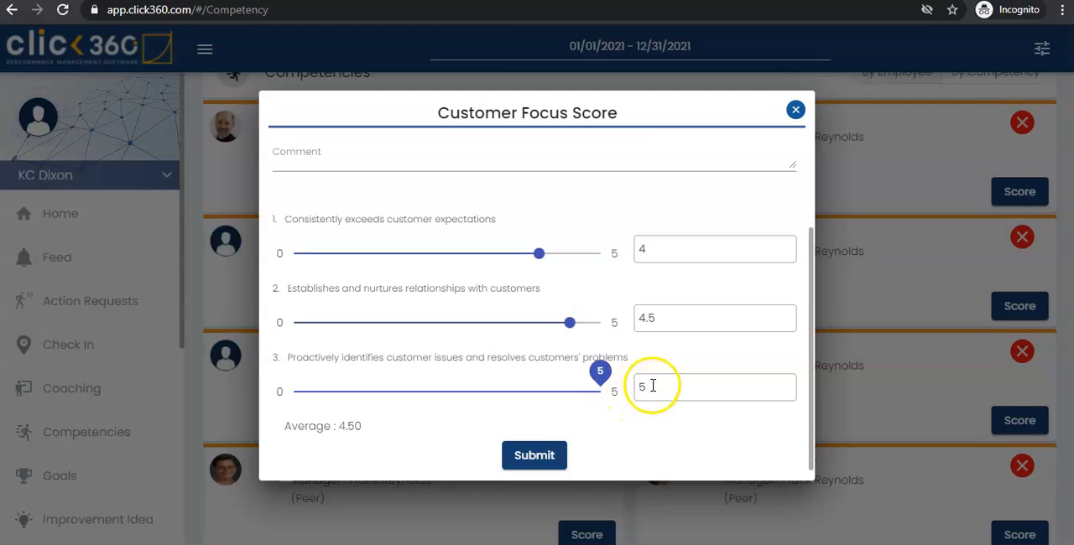
click(534, 455)
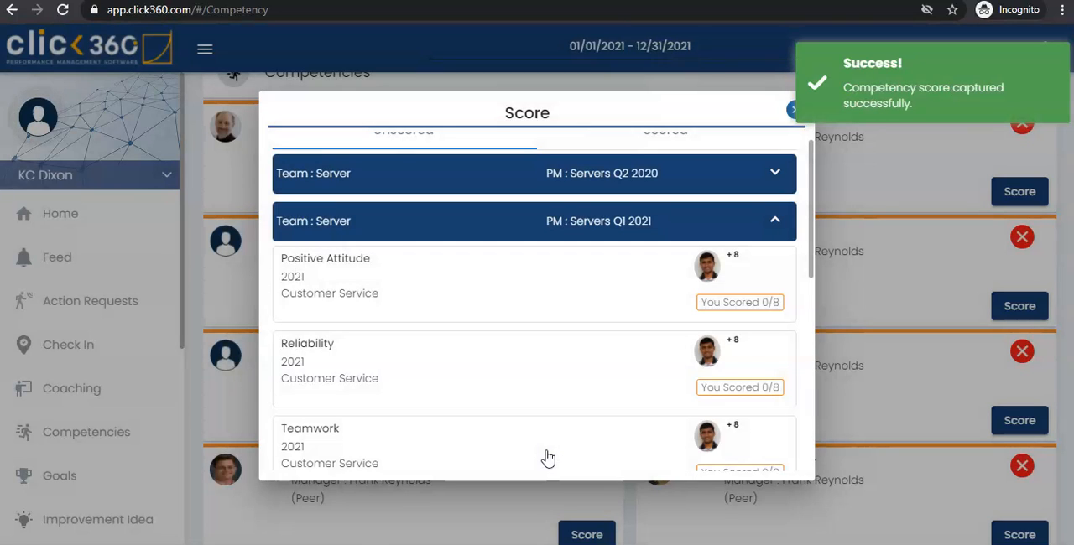
scroll(547, 458, down, 1)
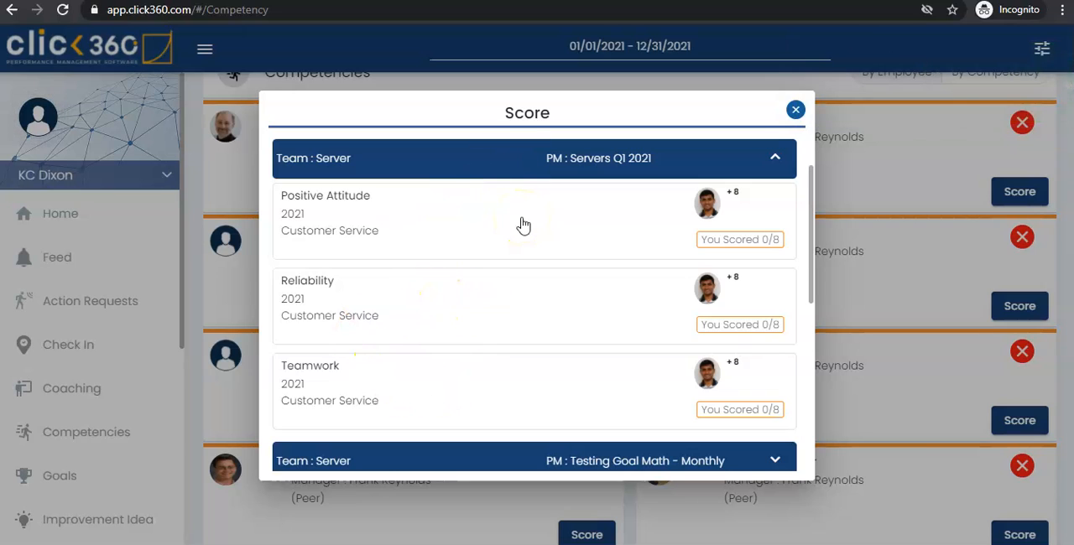
click(796, 110)
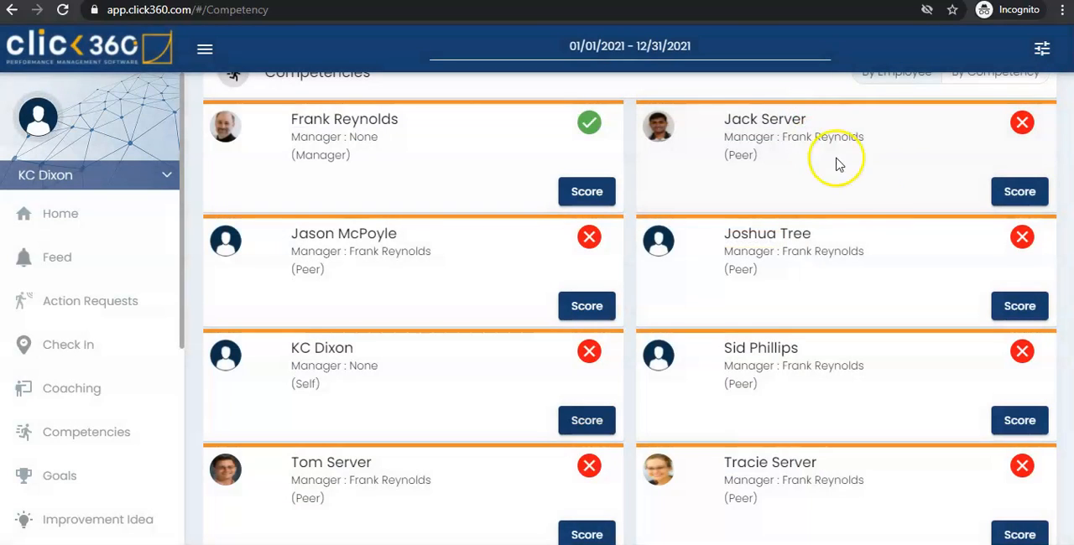
Step: Review the unscored Servers Q1 2021 competencies of the peer shown beside the manager, and close the score list
scroll(872, 205, up, 1)
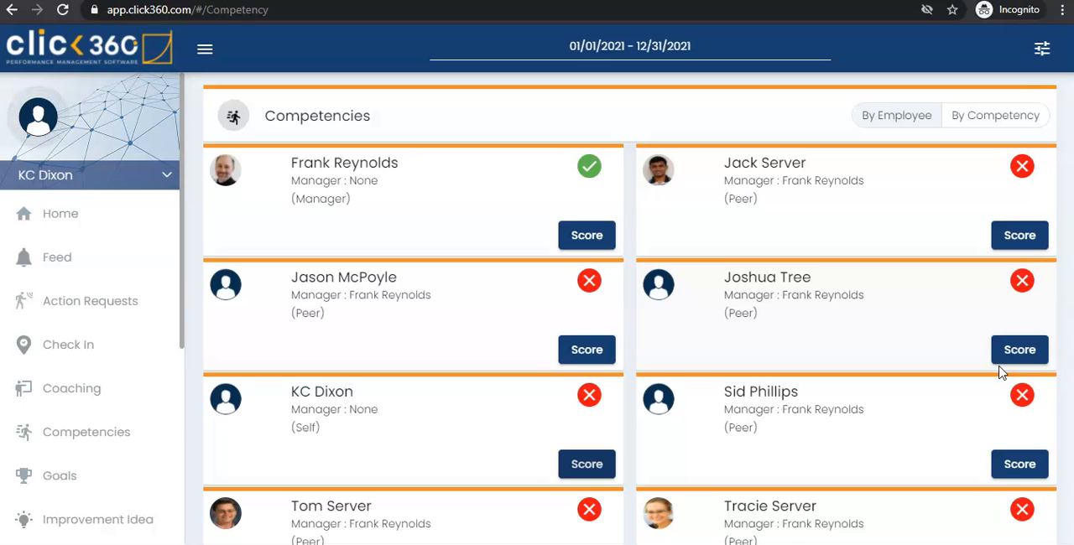
click(1030, 240)
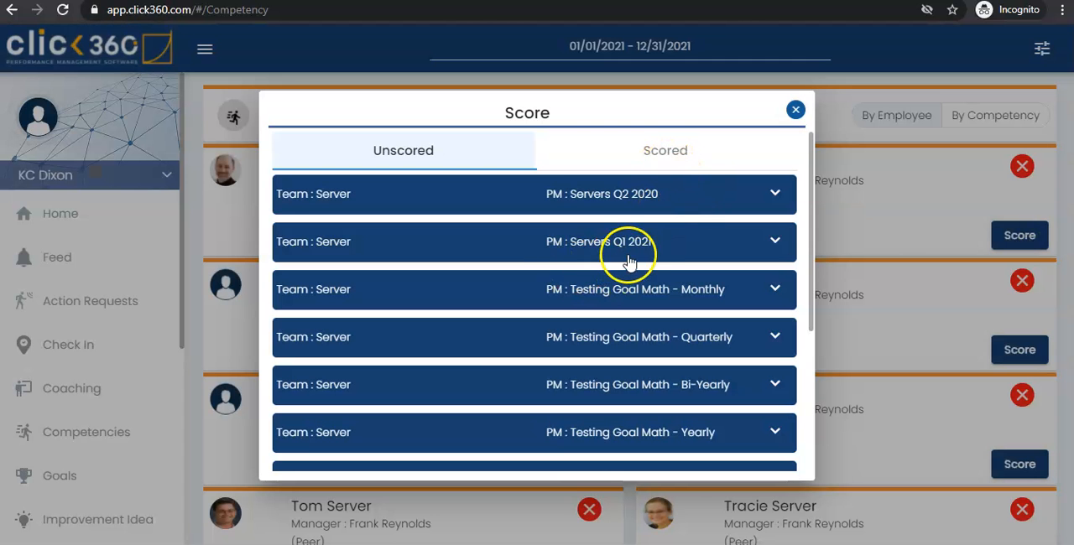
click(644, 254)
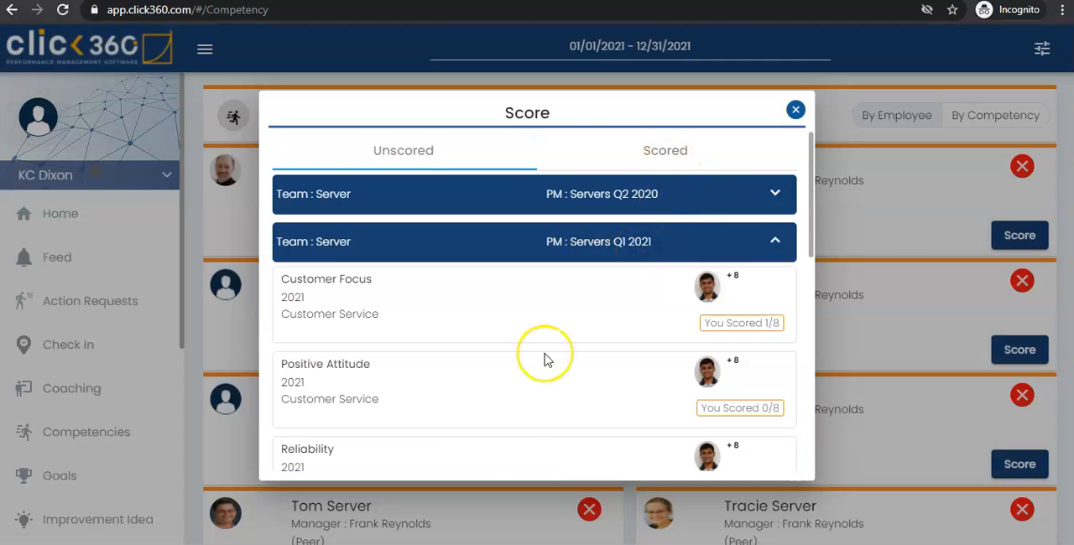
scroll(486, 448, down, 2)
scroll(490, 454, up, 1)
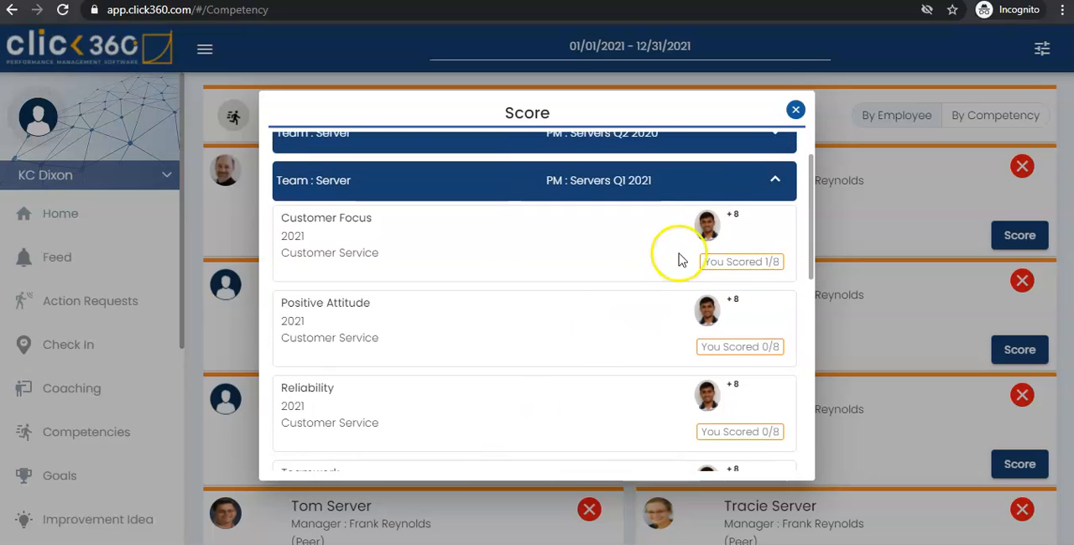
click(795, 112)
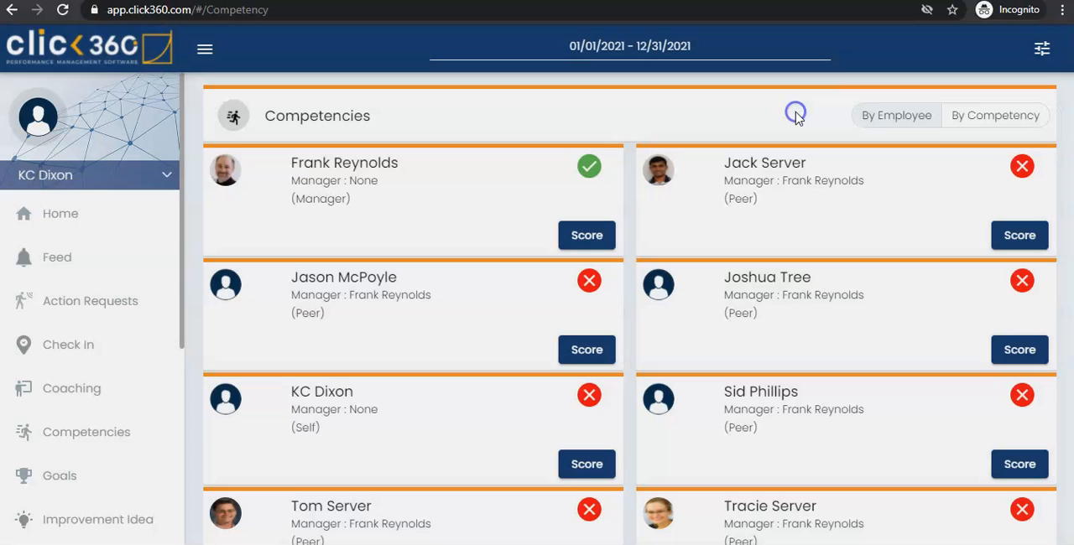
Step: Open the already scored Customer Focus competency under Servers Q1 2021 from the self entry's scored list
click(599, 474)
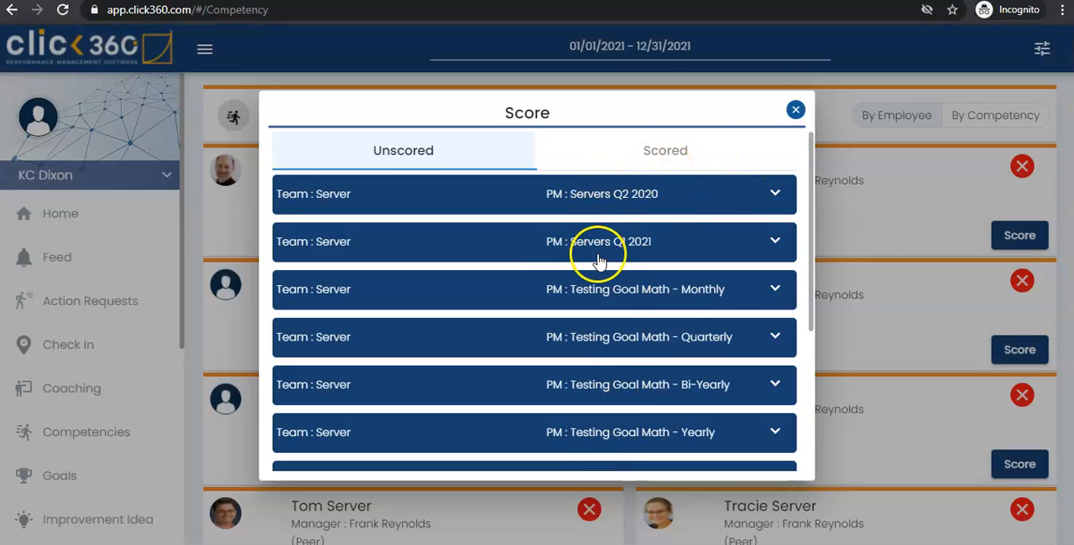
click(695, 150)
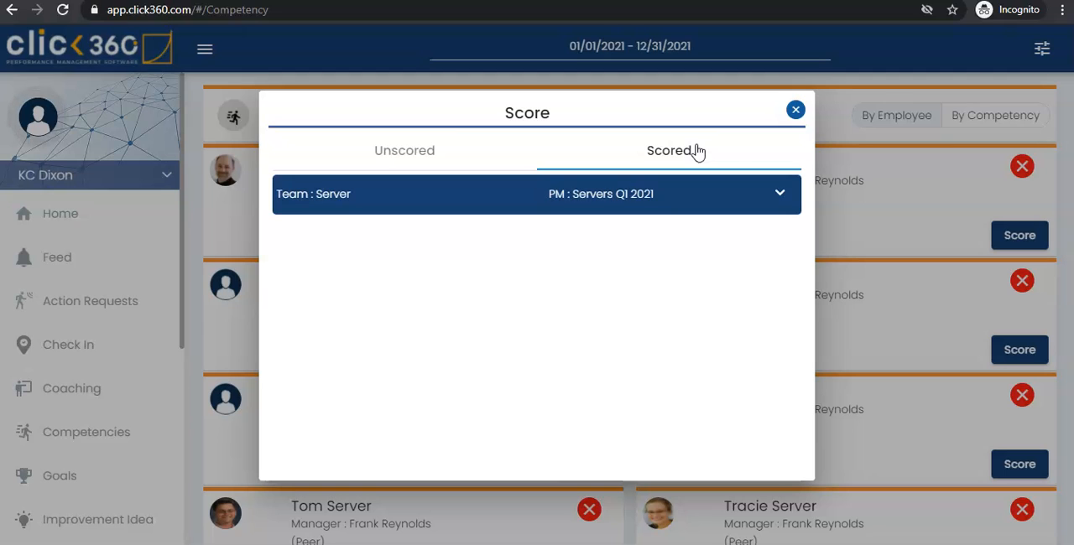
click(766, 208)
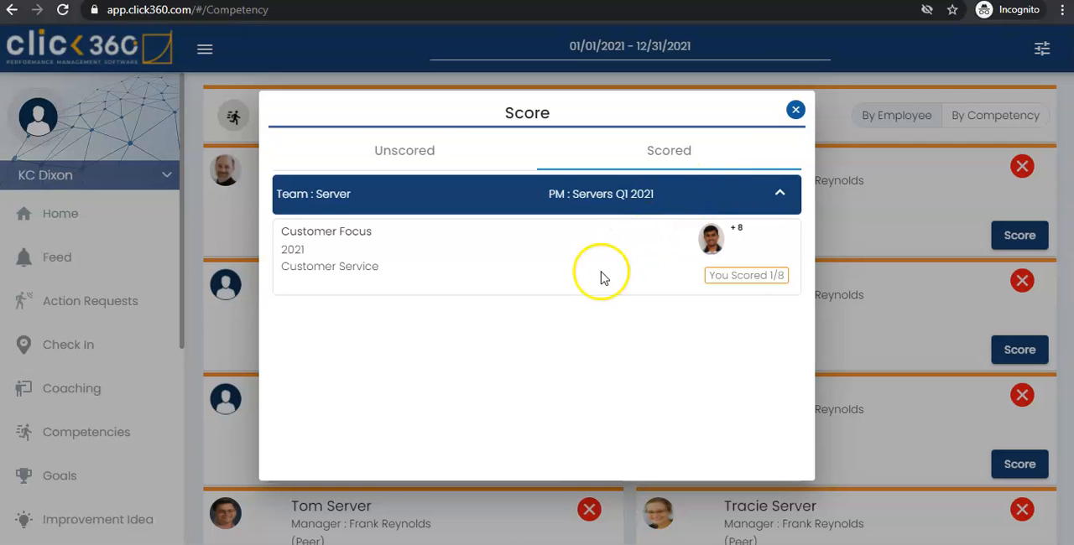
click(441, 244)
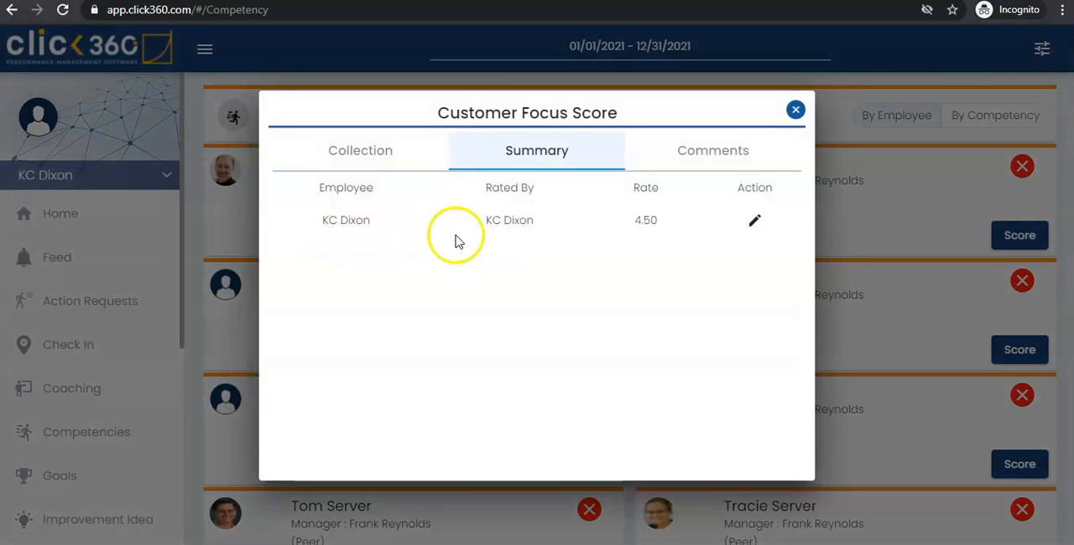
Step: Edit the Customer Focus self-rating to score "Consistently exceeds customer expectations" 5, update it and close the score windows
click(755, 224)
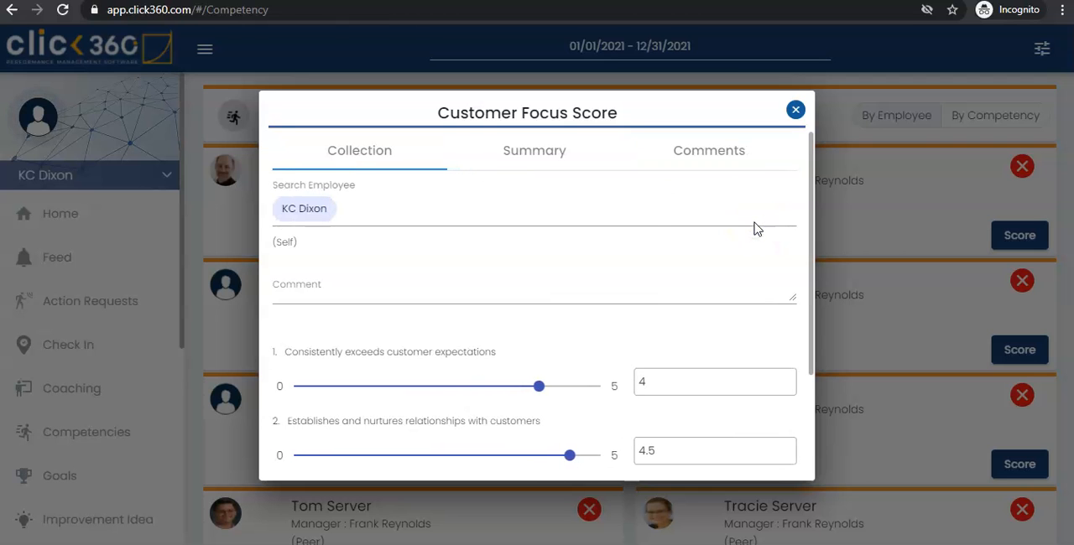
scroll(451, 349, down, 3)
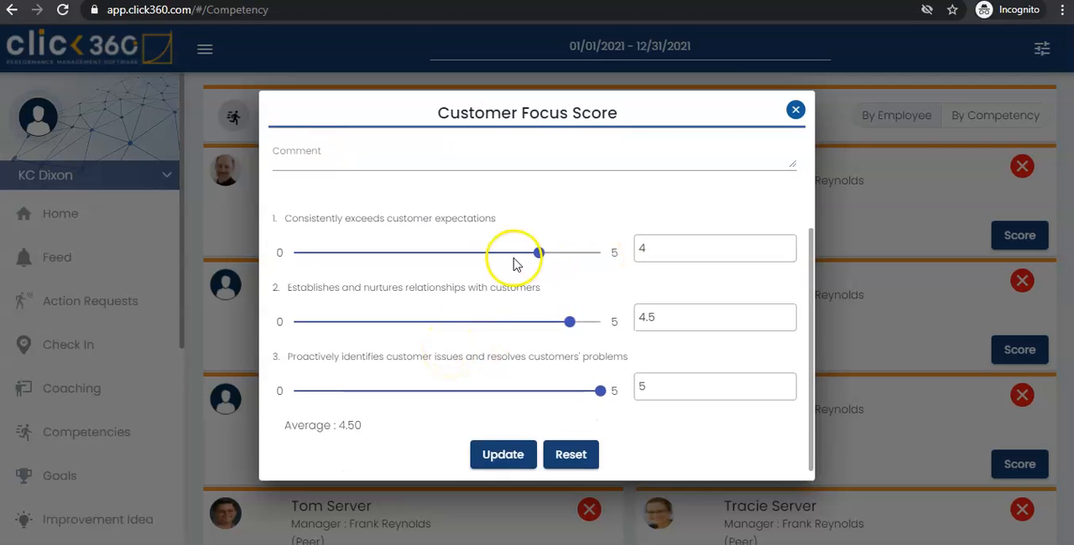
scroll(520, 281, up, 3)
scroll(520, 282, down, 1)
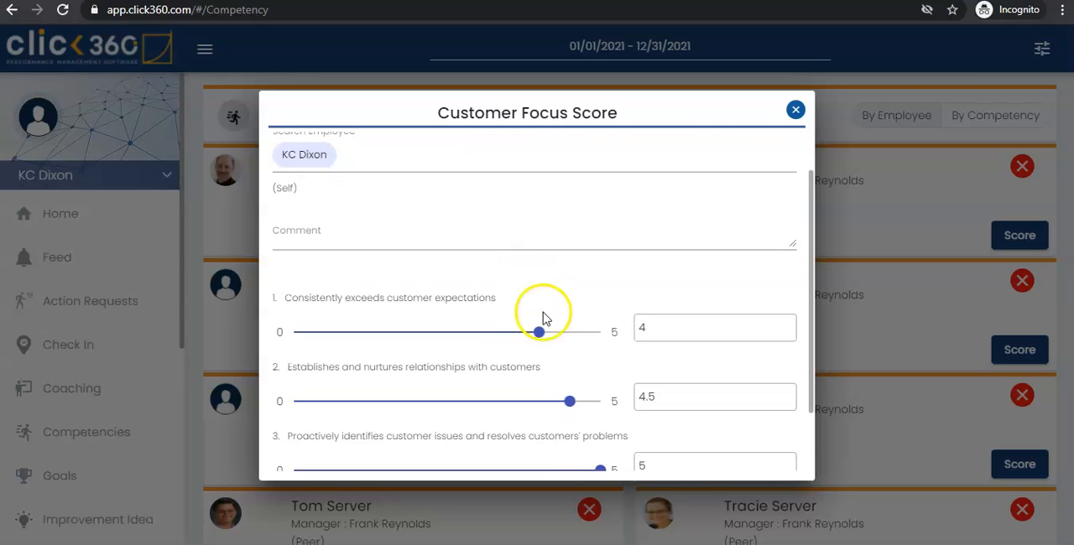
click(594, 334)
scroll(594, 335, up, 1)
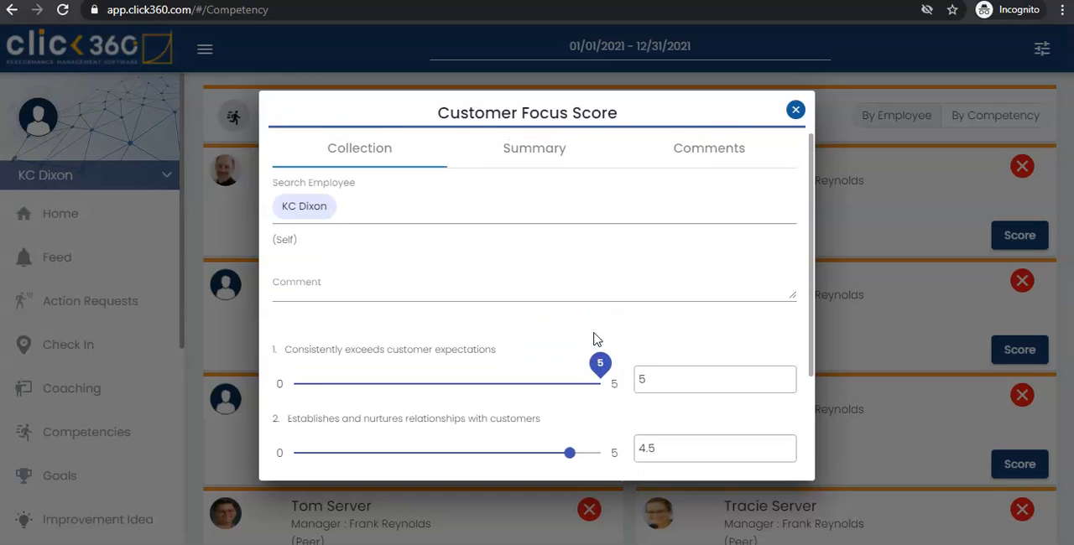
scroll(593, 338, down, 3)
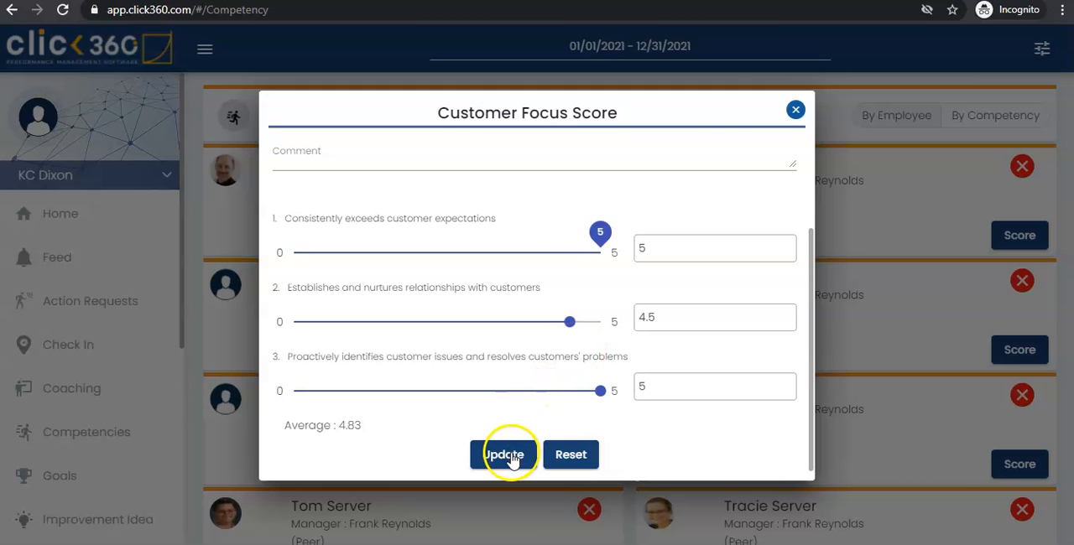
click(507, 457)
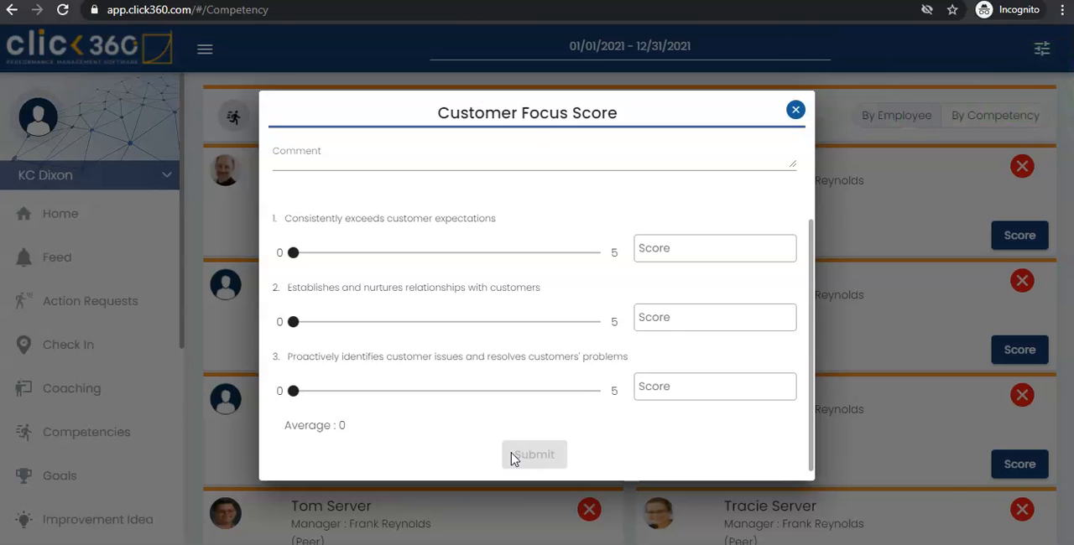
scroll(695, 329, up, 2)
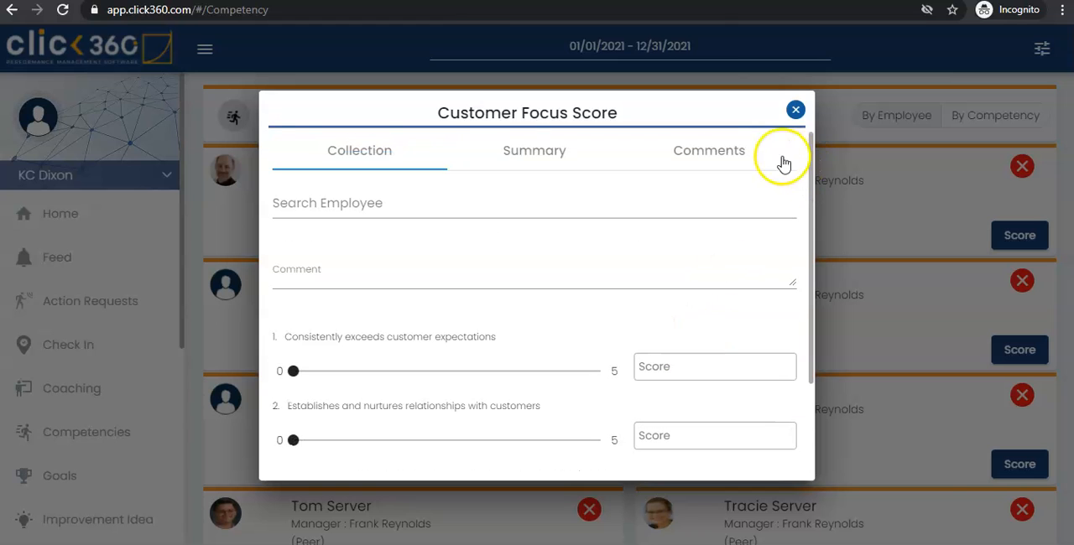
click(794, 112)
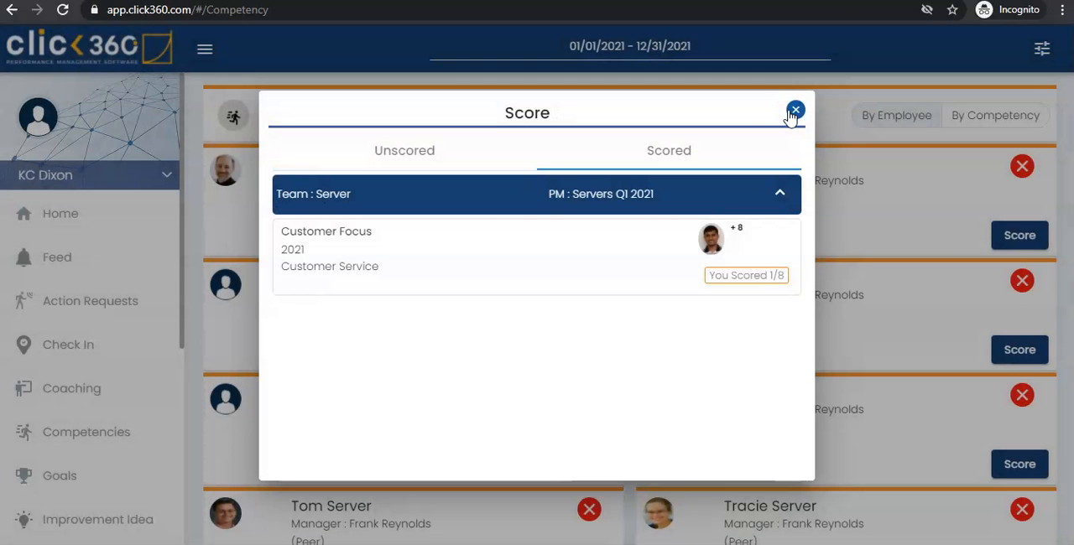
click(791, 113)
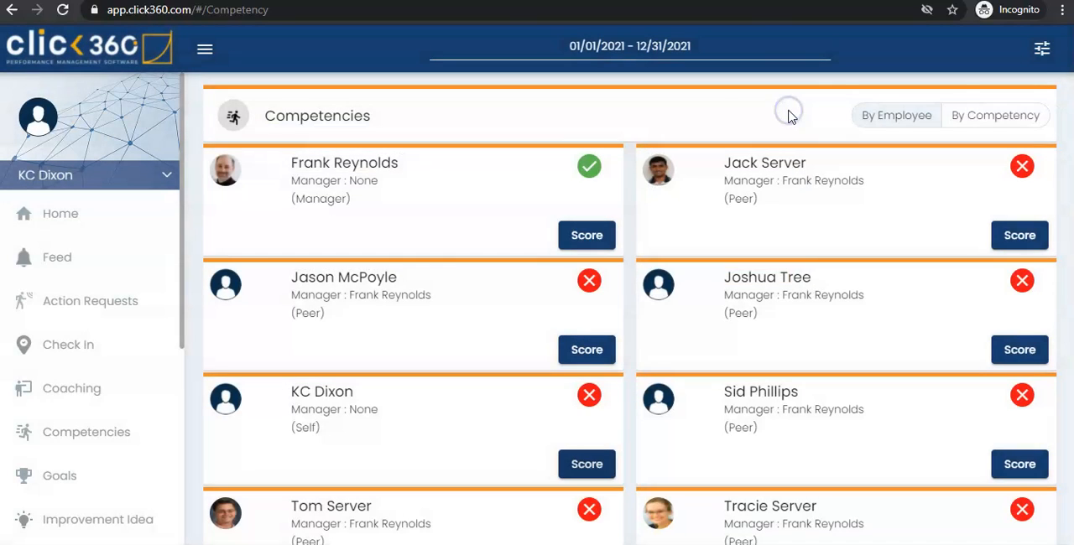